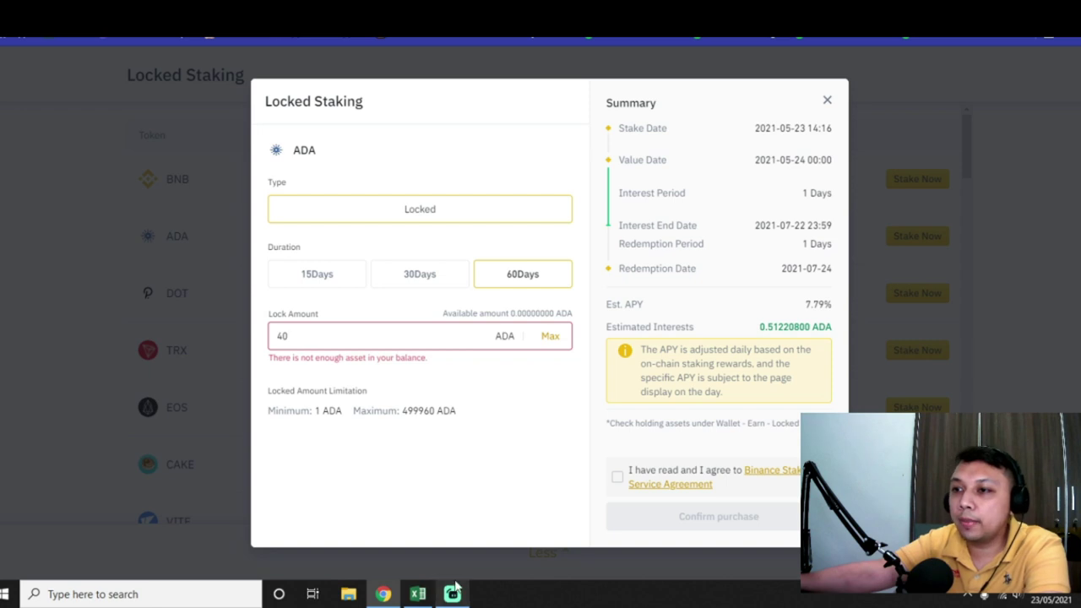
Switch to Excel and review the staking rate, Cardano price and market cap, checking the market cap against CoinMarketCap in Chrome.
click(418, 594)
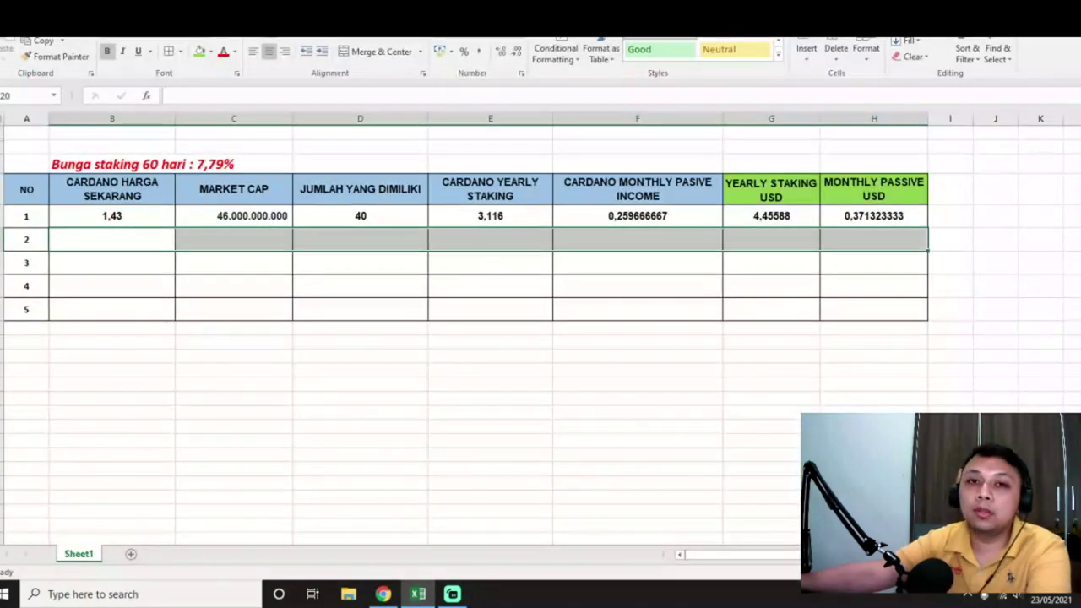
click(78, 166)
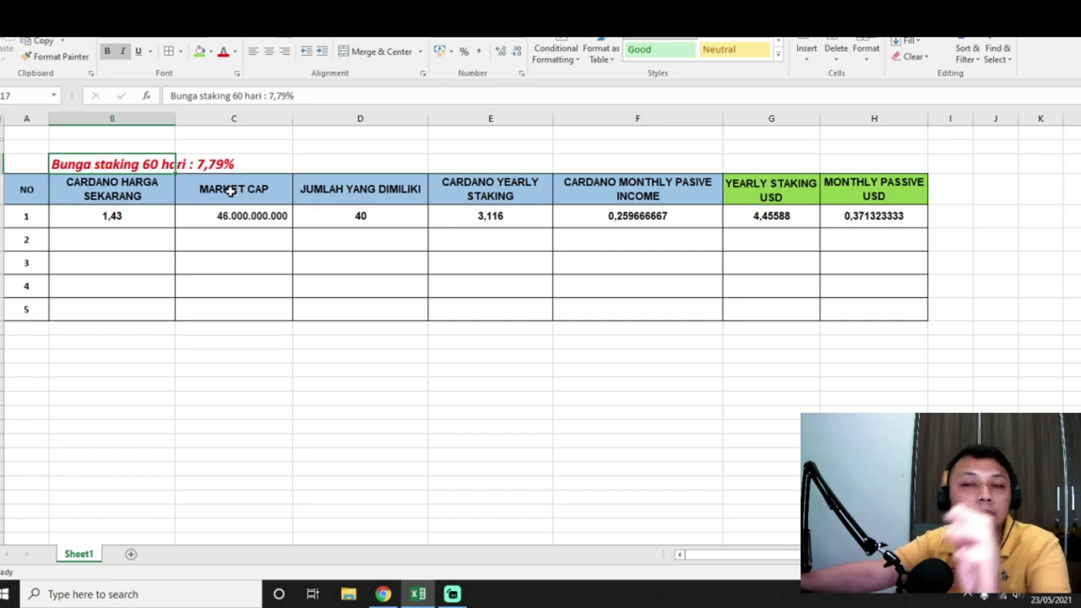
click(143, 221)
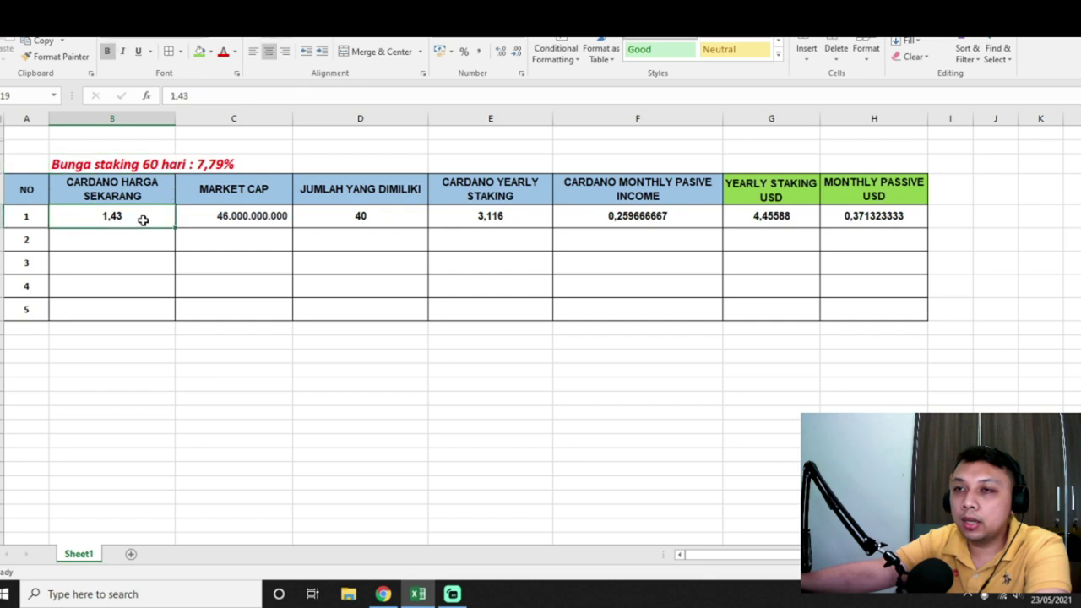
click(259, 223)
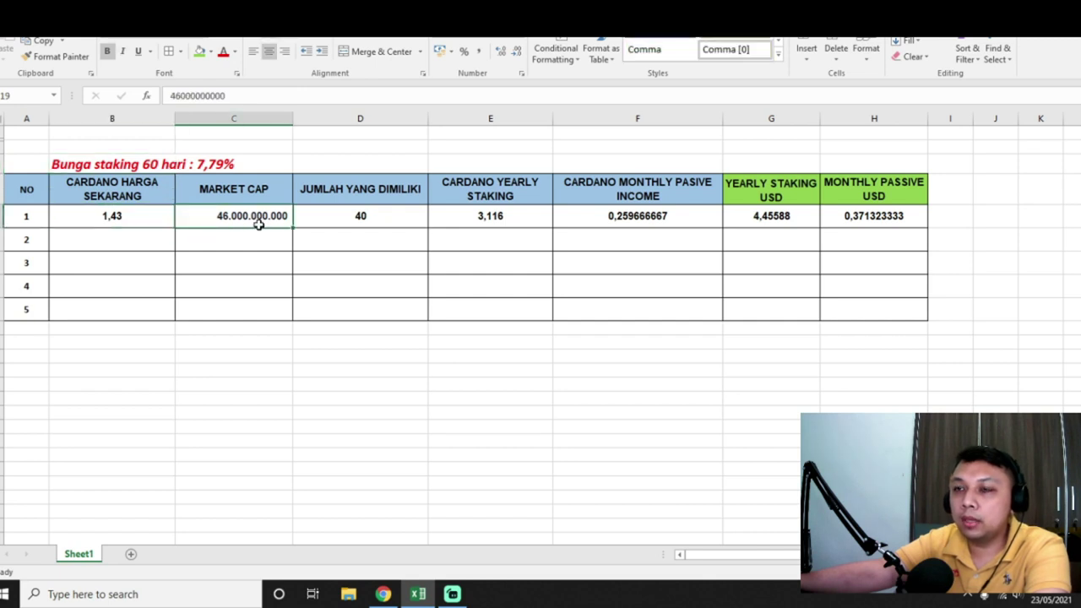
click(387, 596)
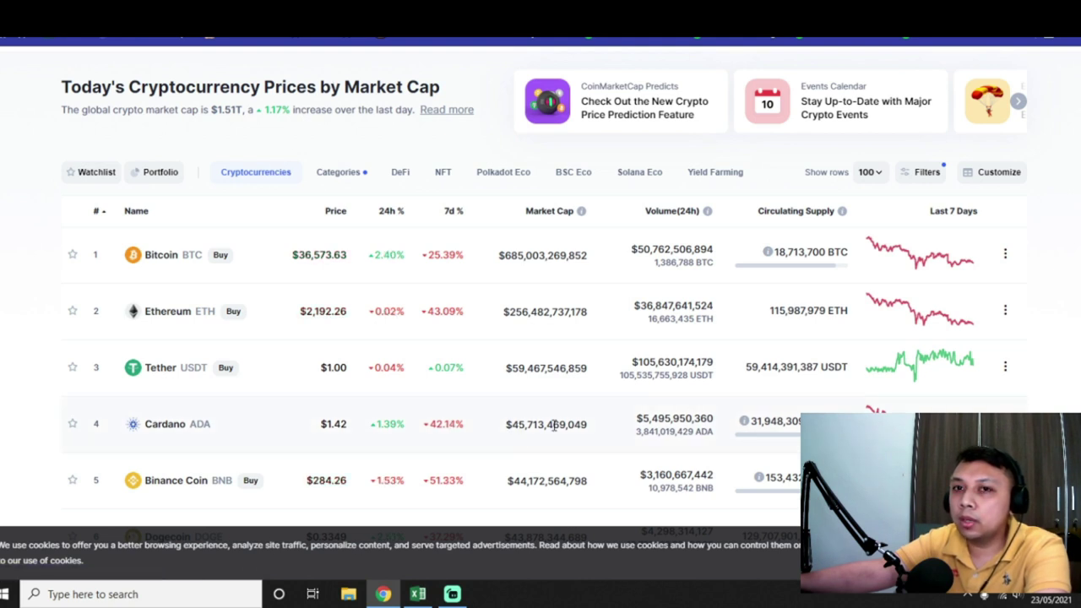
click(417, 594)
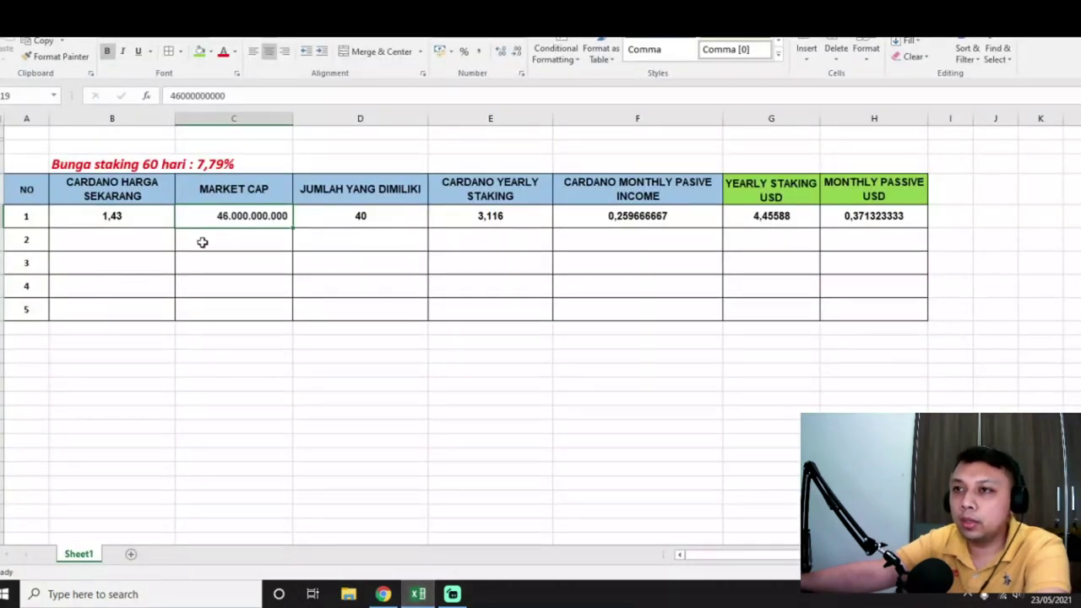
Examine row 1's owned amount and the formulas behind its yearly and monthly staking income in Cardano and USD.
click(358, 218)
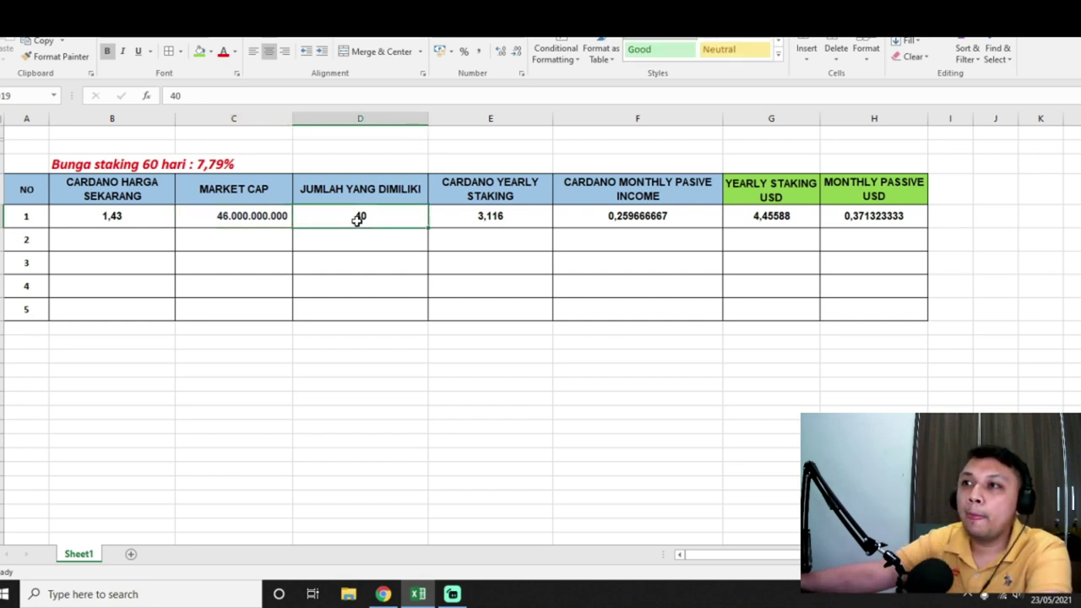
click(483, 232)
click(504, 213)
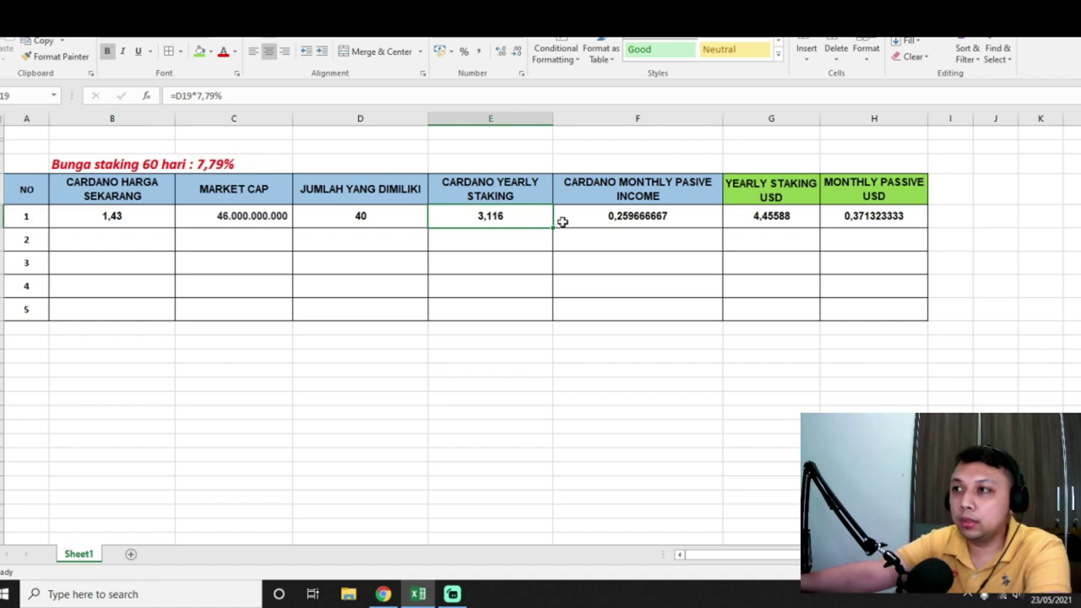
click(635, 217)
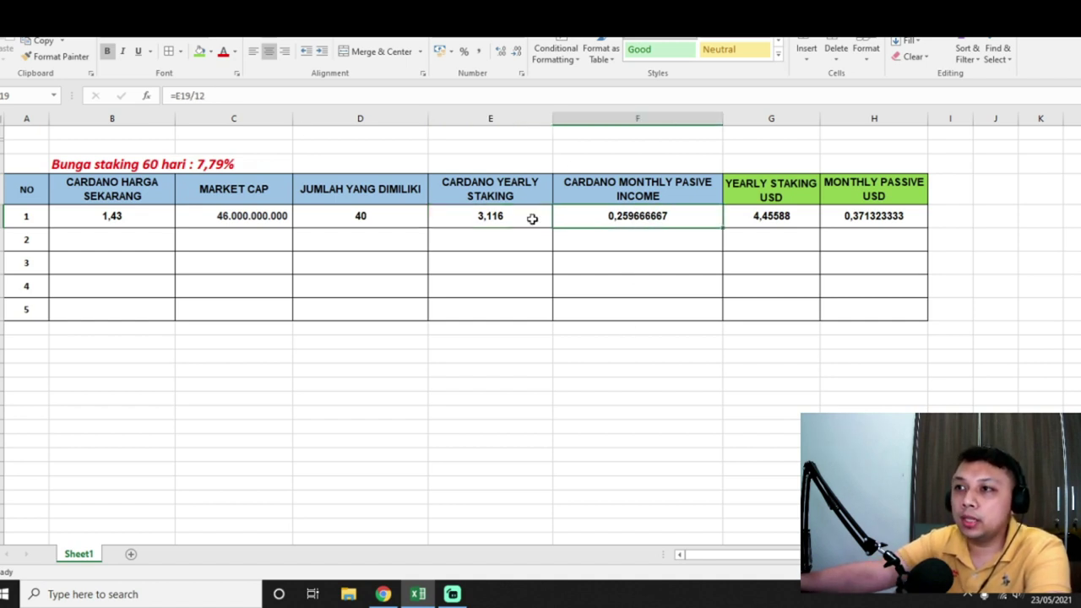
click(532, 219)
key(F2)
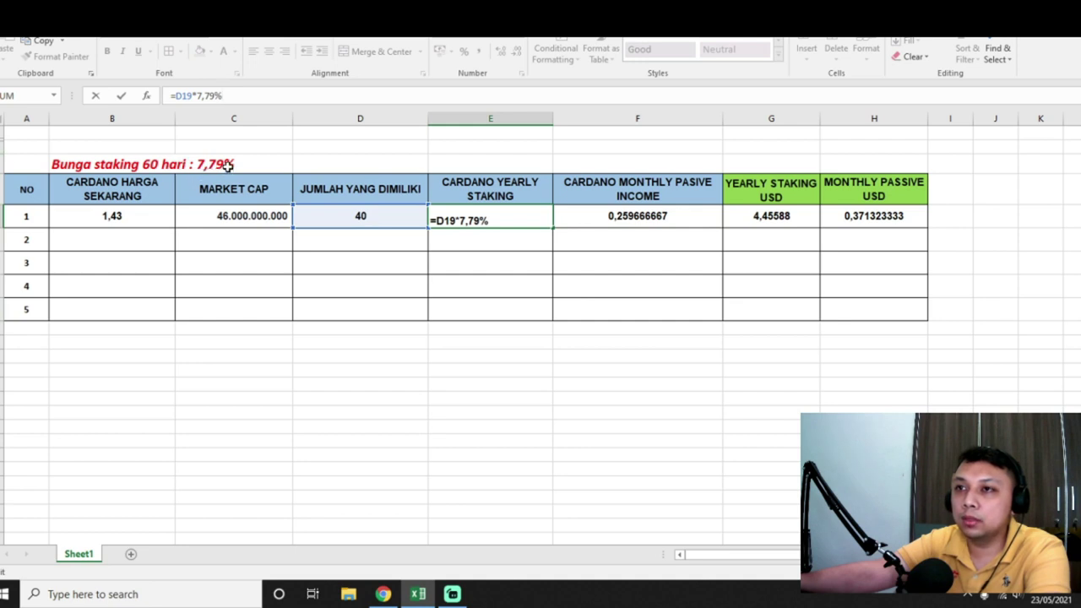
click(496, 216)
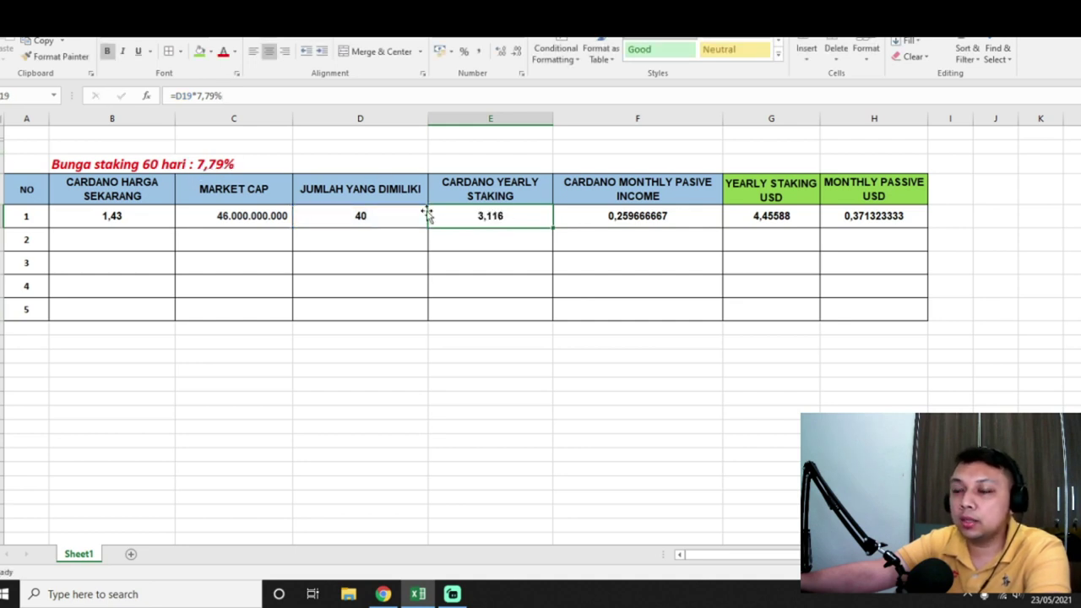
click(673, 212)
click(742, 221)
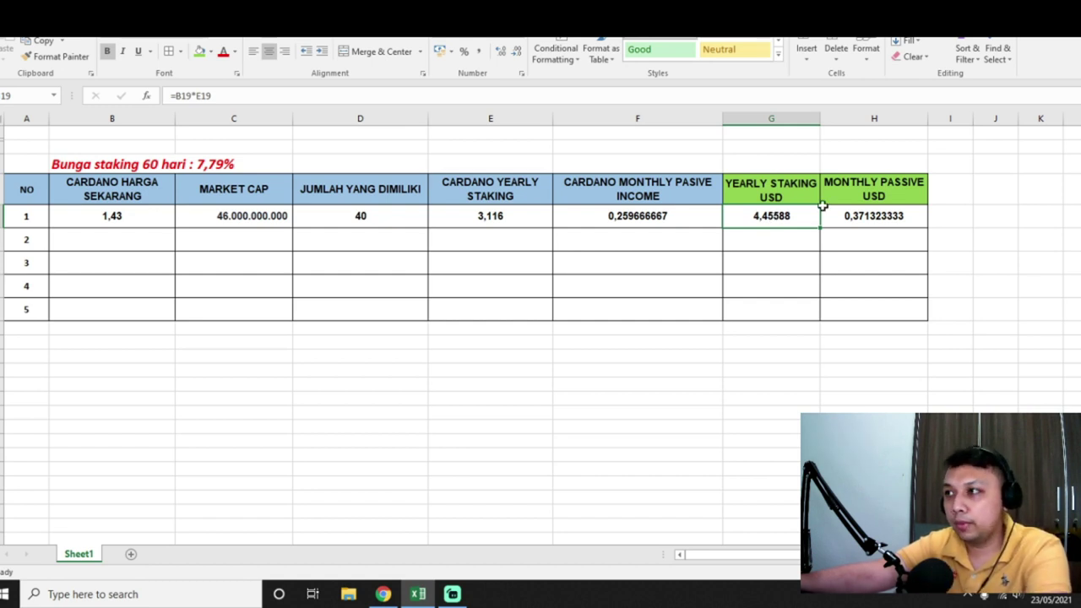
click(887, 214)
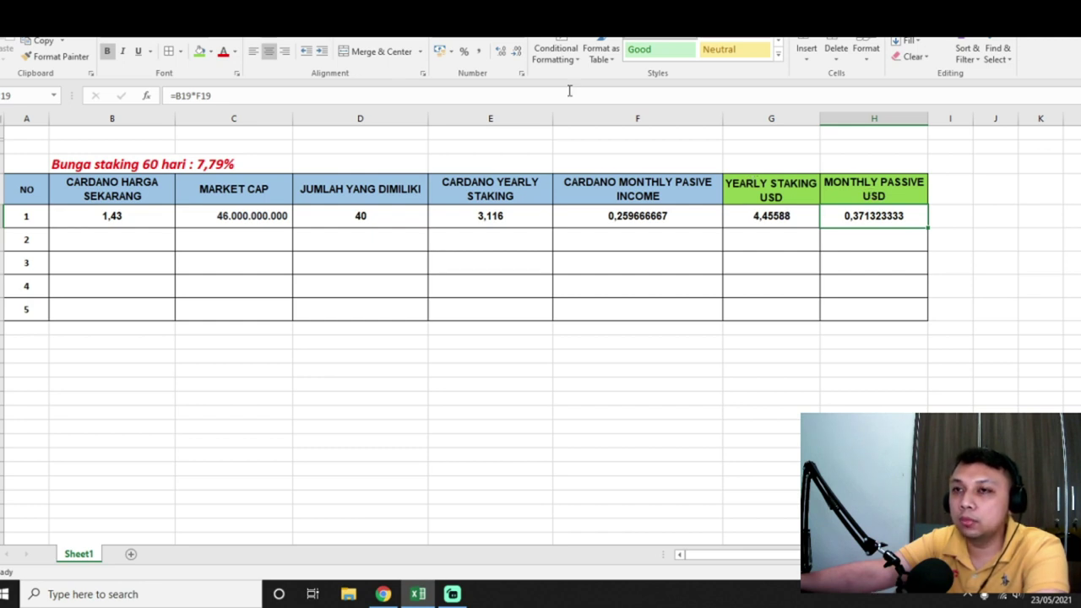
Copy the Cardano price and the market cap from row 1 of the table into row 2.
click(113, 233)
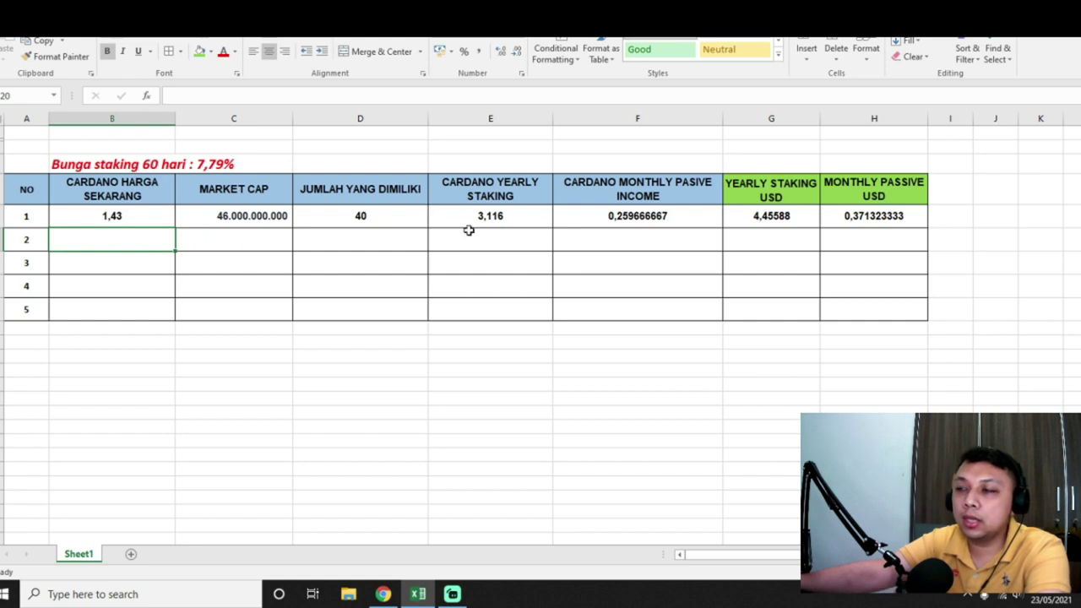
click(130, 217)
key(ctrl+c)
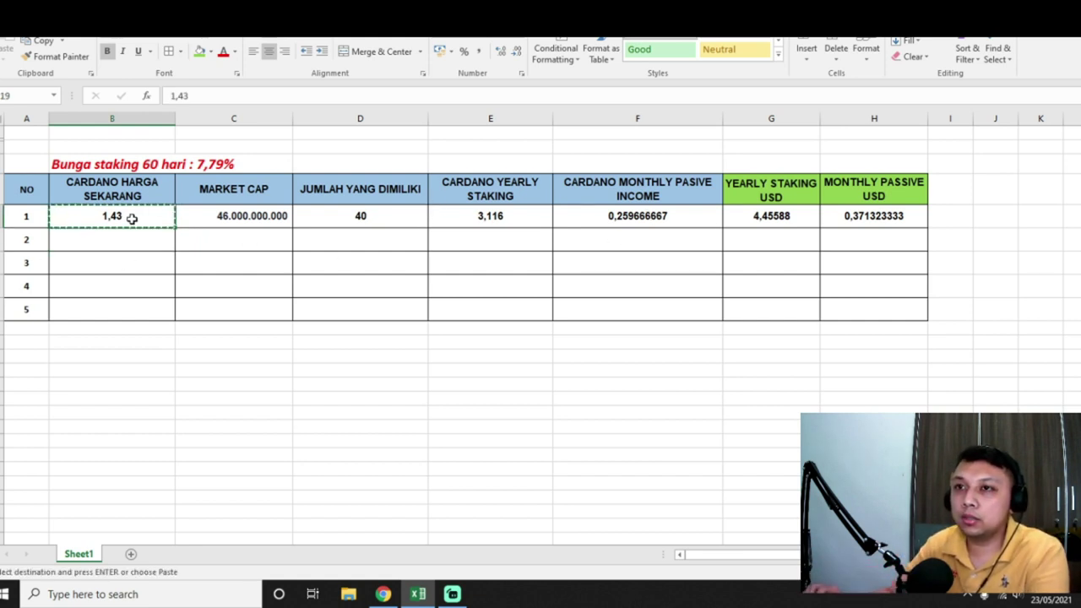
key(Down)
key(ctrl+v)
key(Up)
key(Right)
key(ctrl+c)
key(Down)
key(ctrl+v)
Copy the owned Cardano amount from row 1 of the table into row 2.
key(Right)
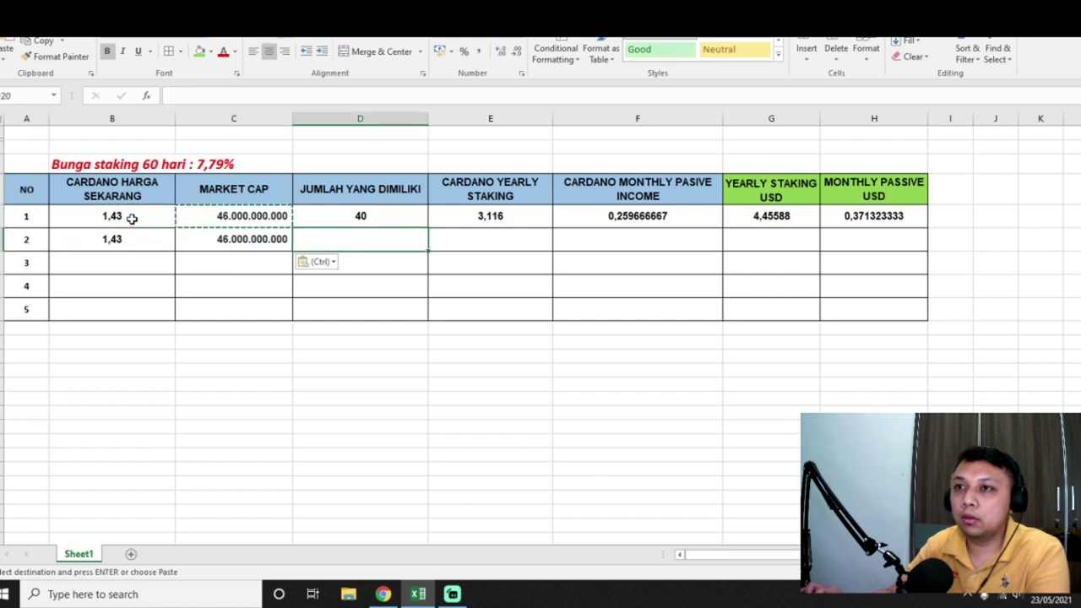
key(Up)
key(ctrl+c)
key(Down)
key(ctrl+v)
key(Escape)
Copy the Cardano yearly staking formula from row 1 into row 2.
key(Up)
key(Right)
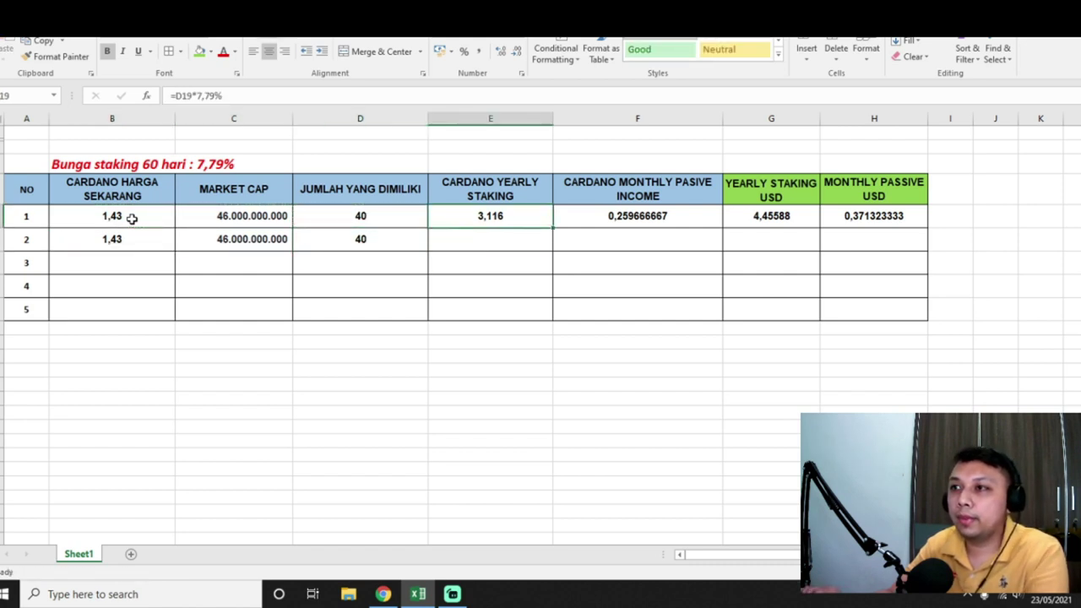
key(ctrl+c)
key(Down)
key(ctrl+v)
key(Escape)
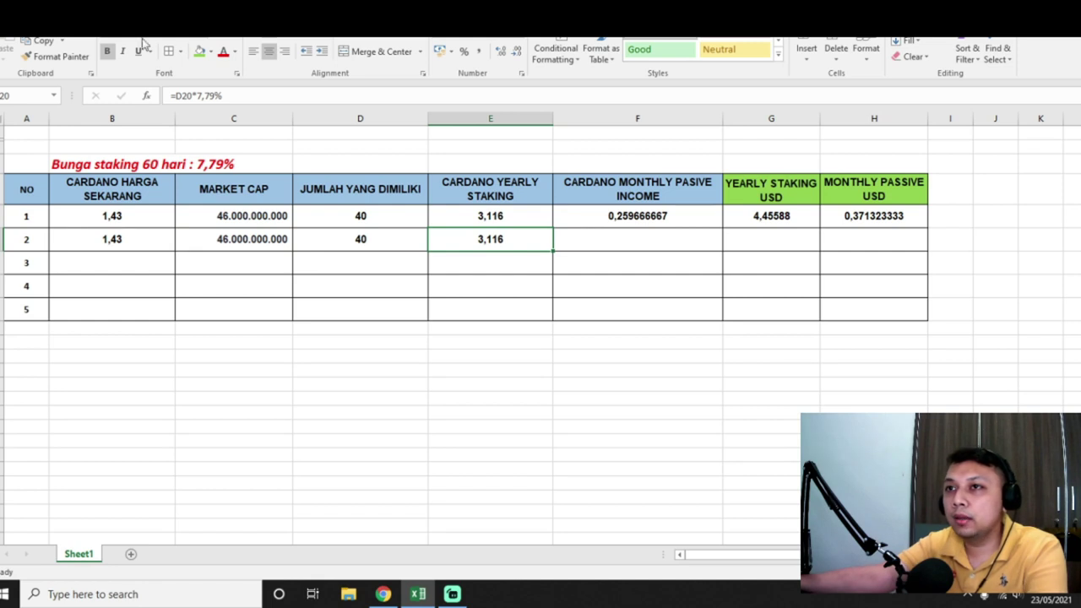
Change row 2's Cardano yearly staking formula to =D20*7,79%*60/365.
click(236, 96)
text(*)
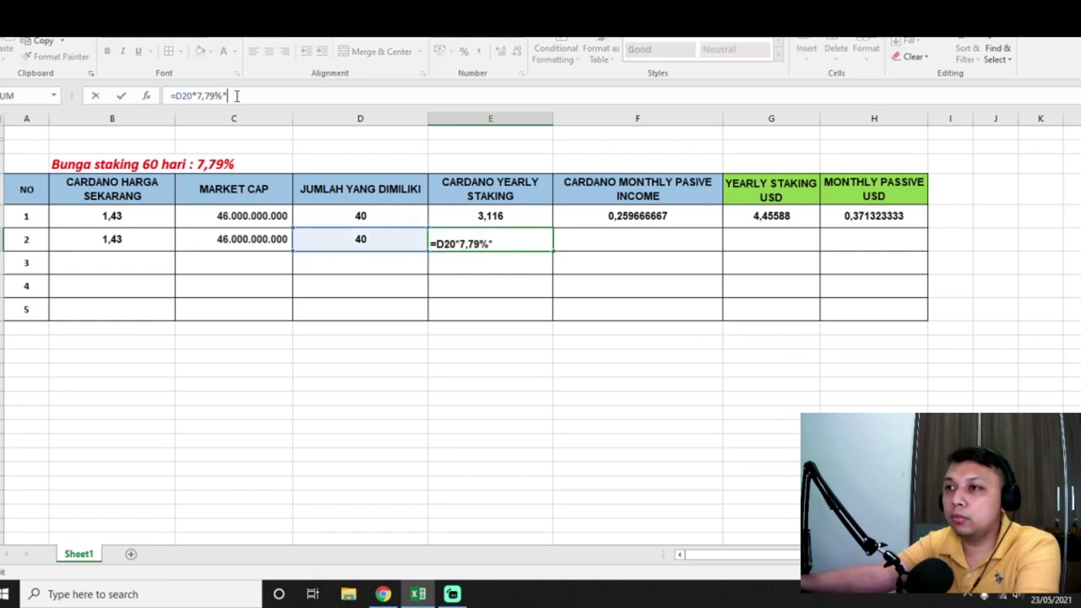
text(60)
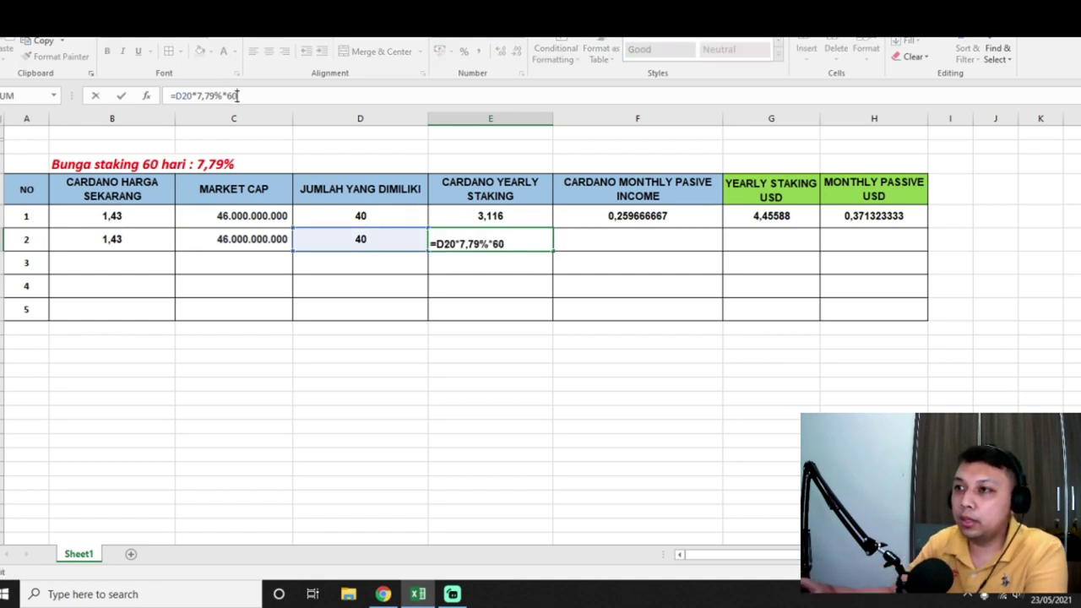
text(/365)
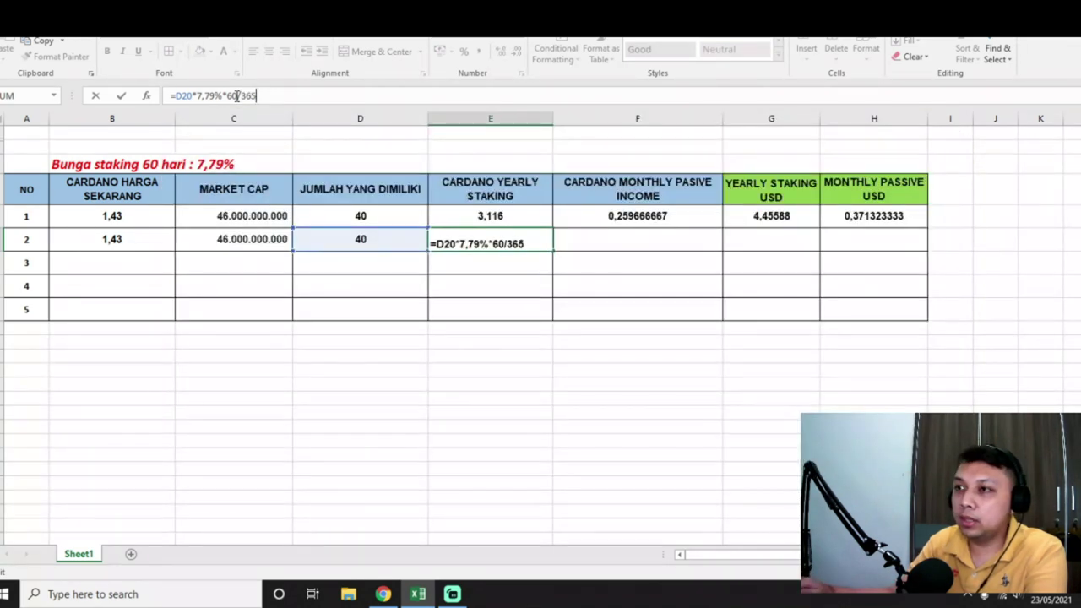
key(Return)
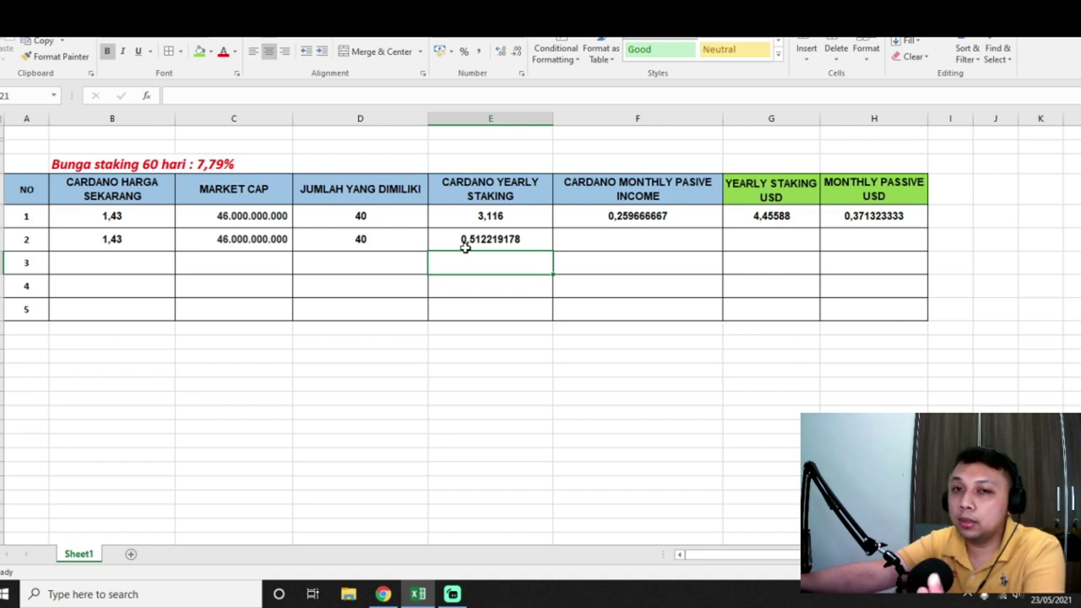
Compare row 2's staking result with Binance's estimated interest for 60-day ADA locked staking in Chrome, and return to Excel.
click(383, 593)
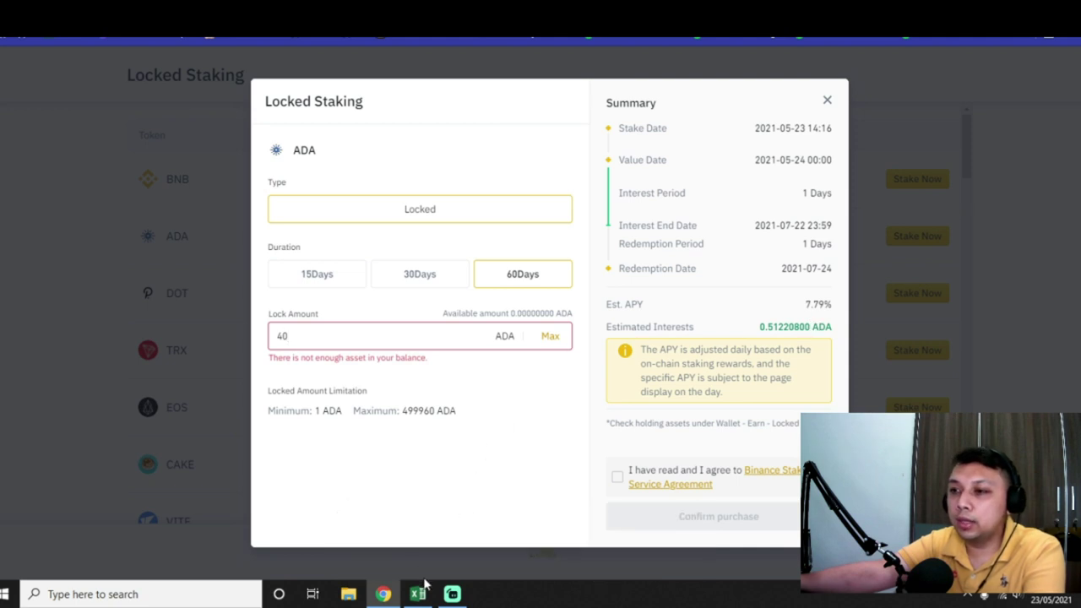
mouse_move(453, 594)
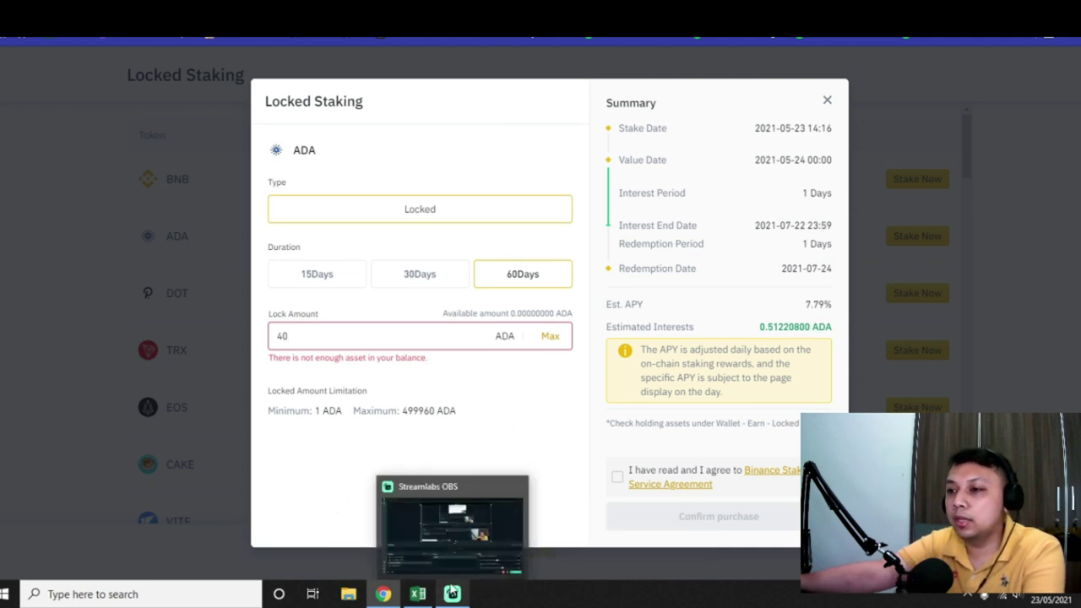
mouse_move(417, 594)
click(510, 533)
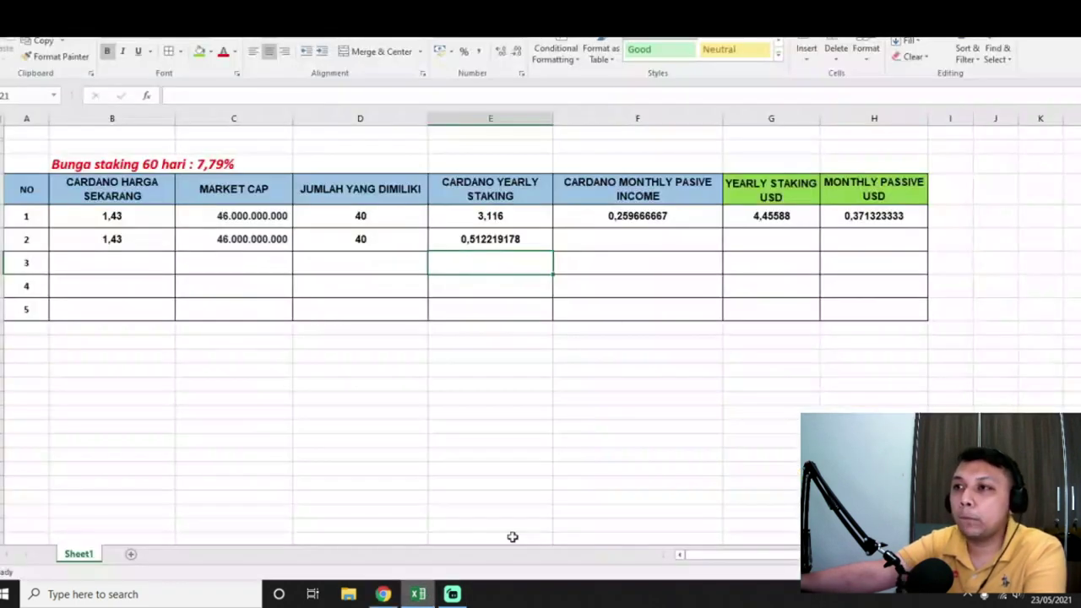
Copy the Cardano monthly passive income formula from row 1 into row 2.
click(594, 220)
key(ctrl+c)
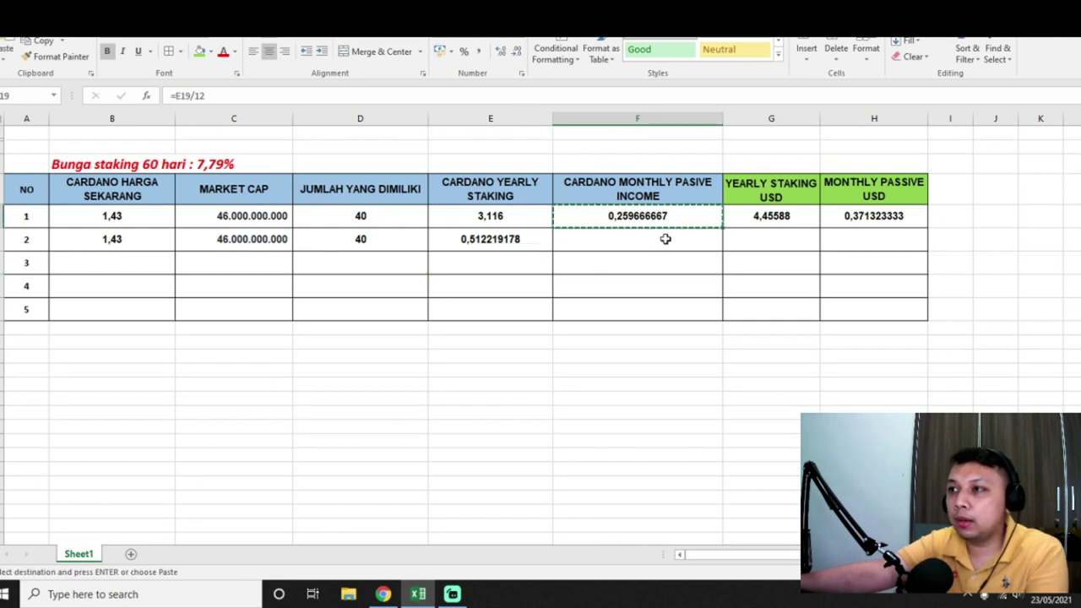
click(649, 237)
key(ctrl+v)
key(Escape)
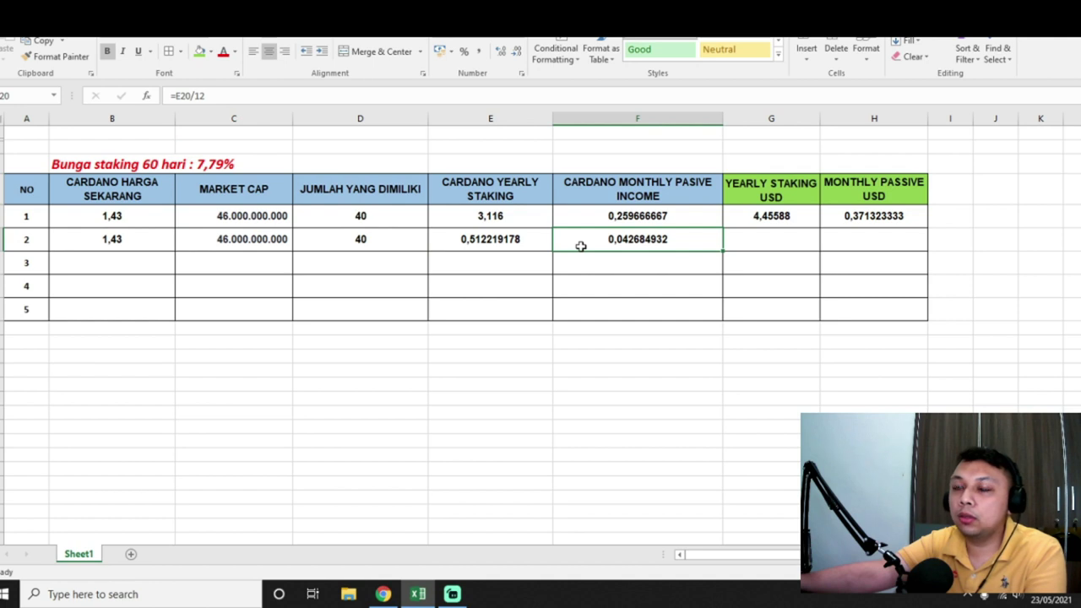
Copy the yearly staking USD formula from row 1 into row 2.
click(774, 218)
key(ctrl+c)
click(785, 244)
key(ctrl+v)
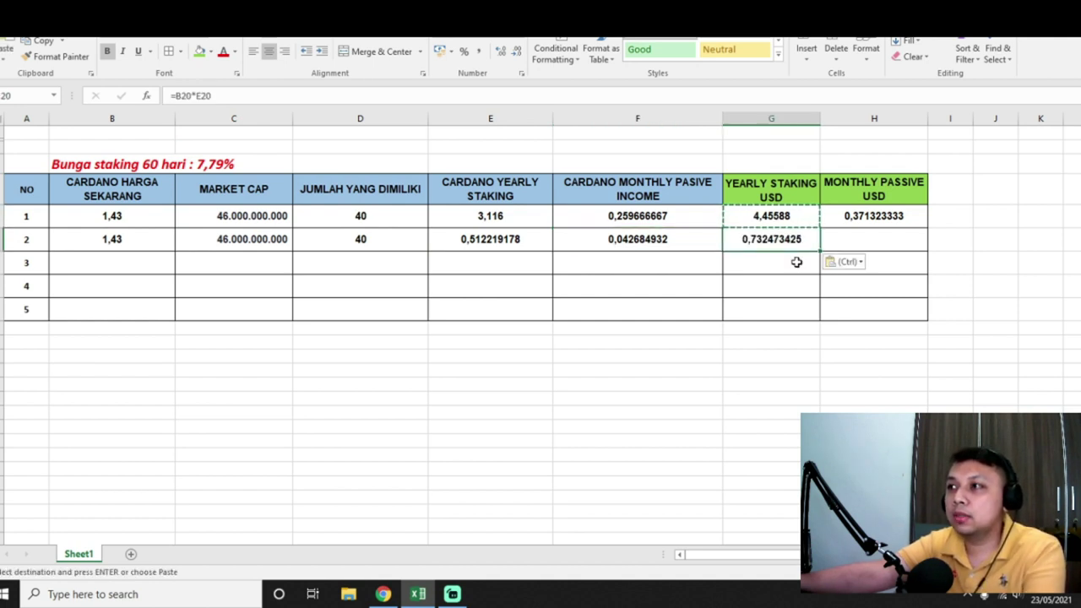
click(715, 61)
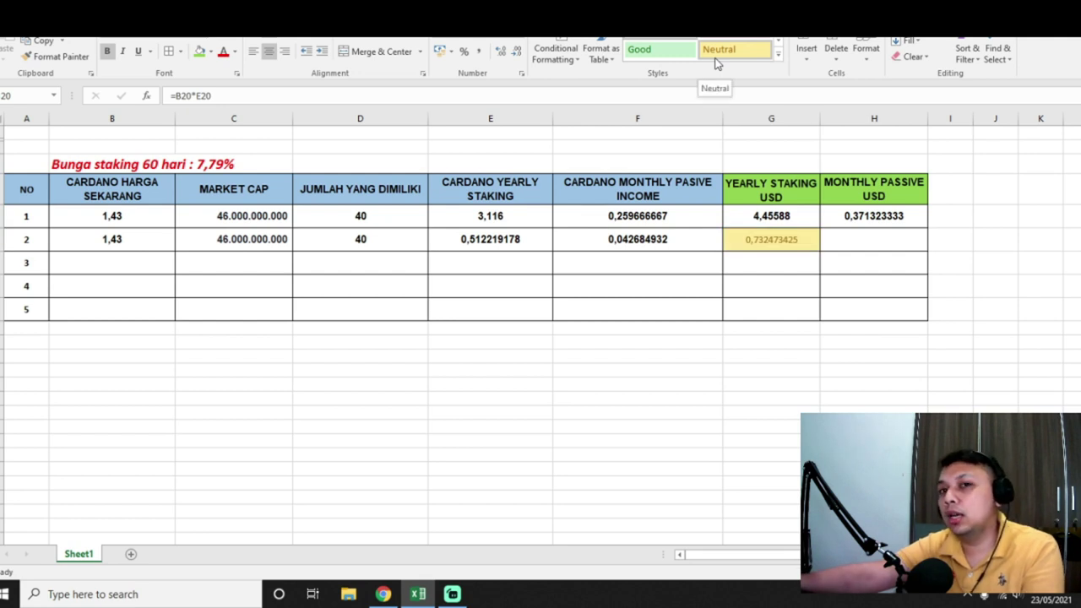
Copy the monthly passive USD formula from row 1 into row 2.
click(887, 214)
key(ctrl+c)
click(905, 239)
key(ctrl+v)
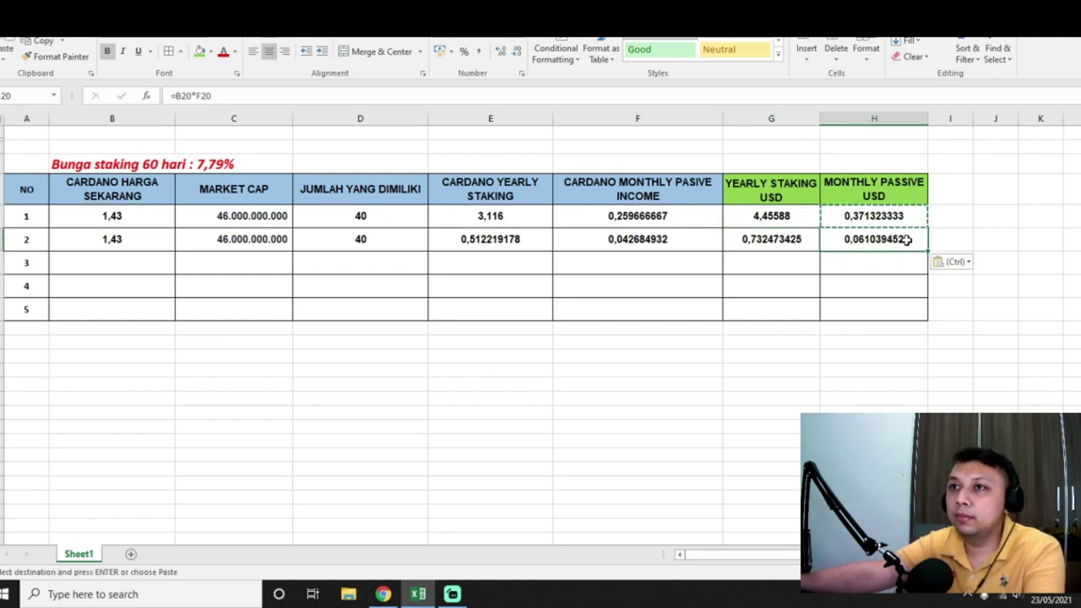
key(Escape)
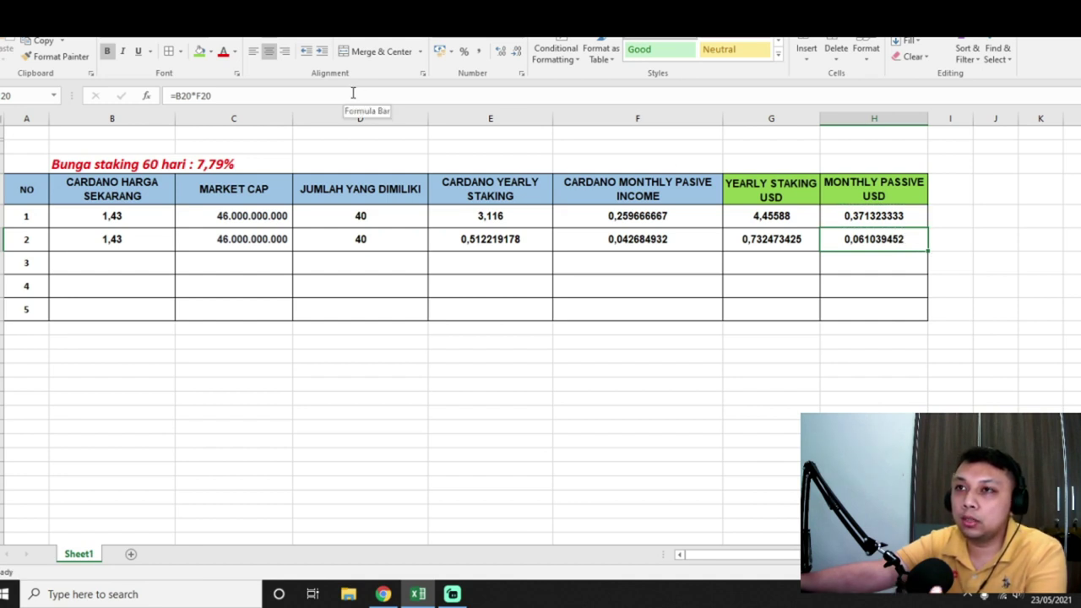
Multiply row 2's monthly passive USD formula by 2, making it =B20*F20*2.
click(304, 98)
text(*)
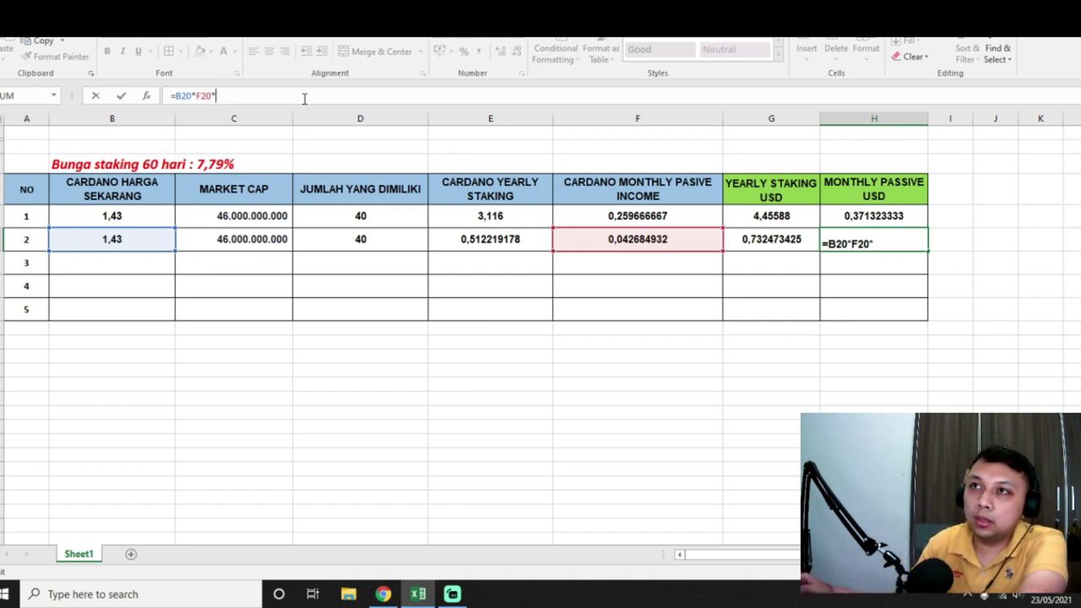
text(2)
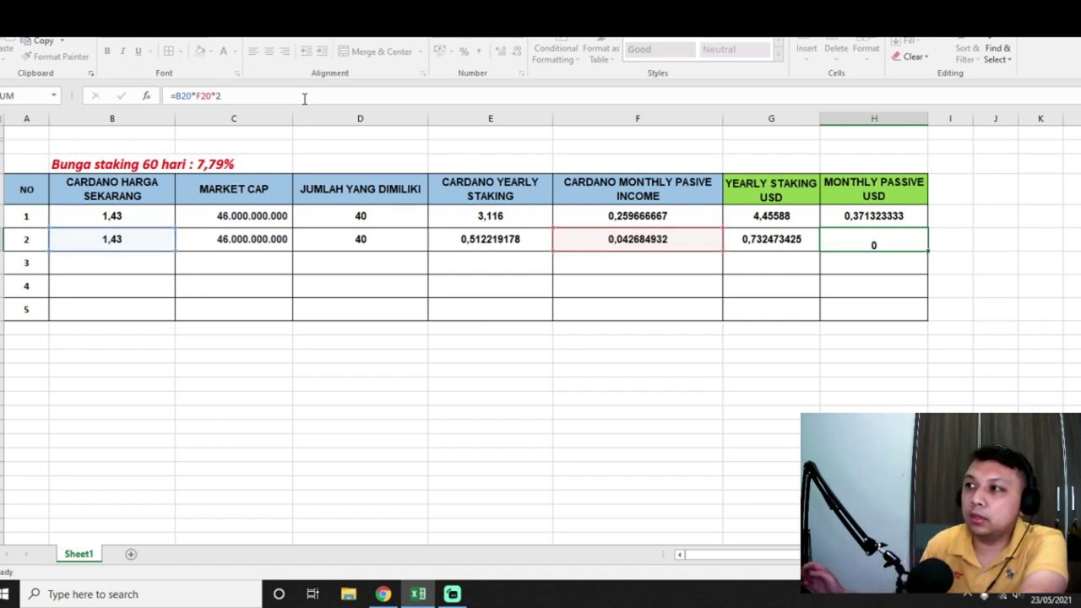
key(Return)
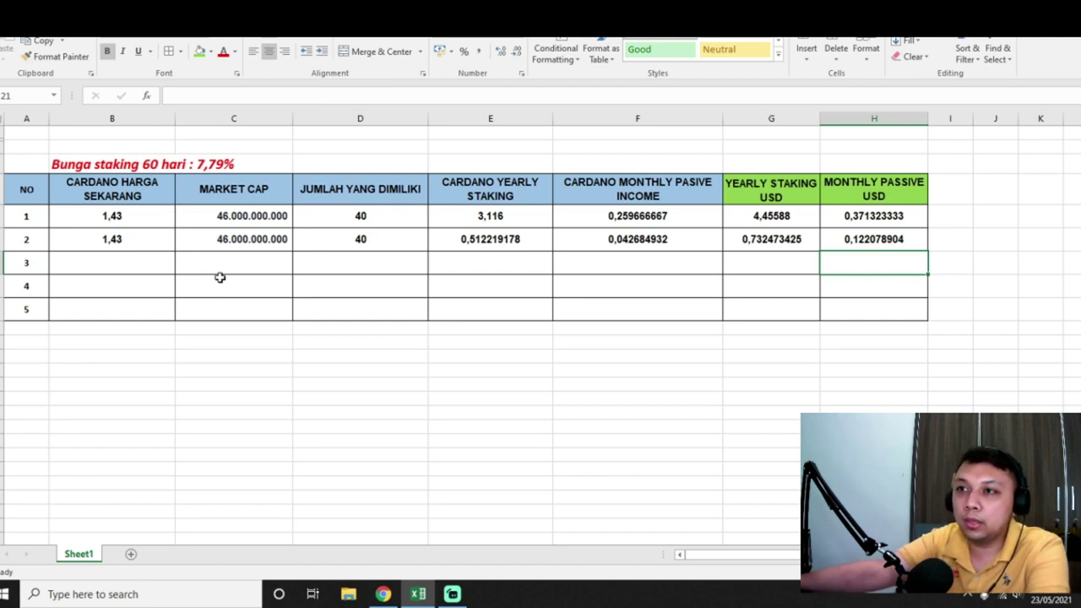
Enter 2000 as the owned Cardano quantity in row 3.
click(370, 271)
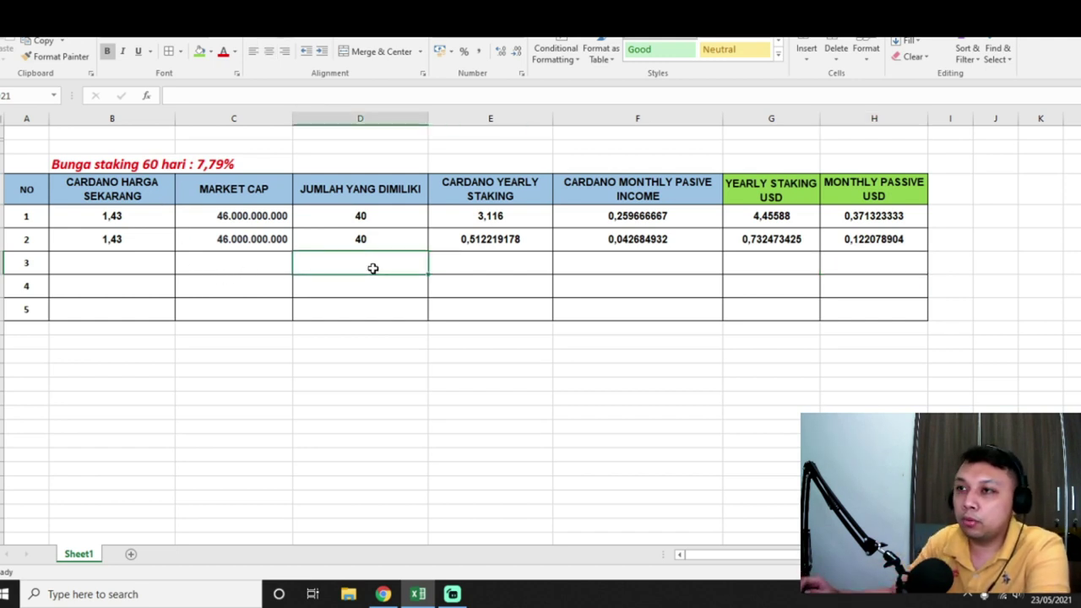
text(2000)
key(Left)
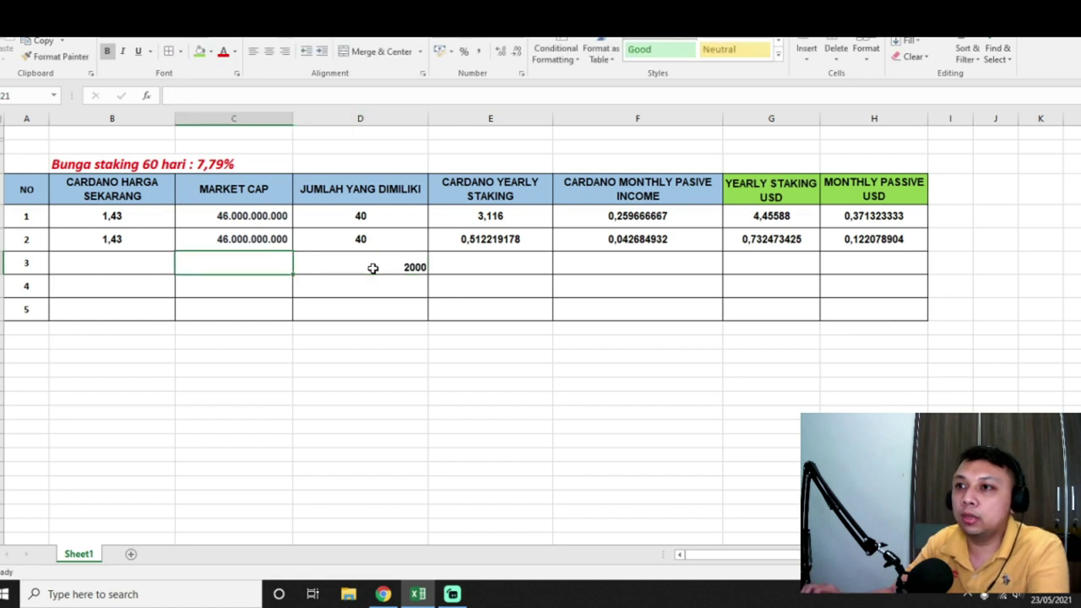
Copy the market cap and current Cardano price from row 2 into row 3.
key(Up)
key(ctrl+c)
key(Down)
key(ctrl+v)
key(Left)
key(Up)
key(ctrl+c)
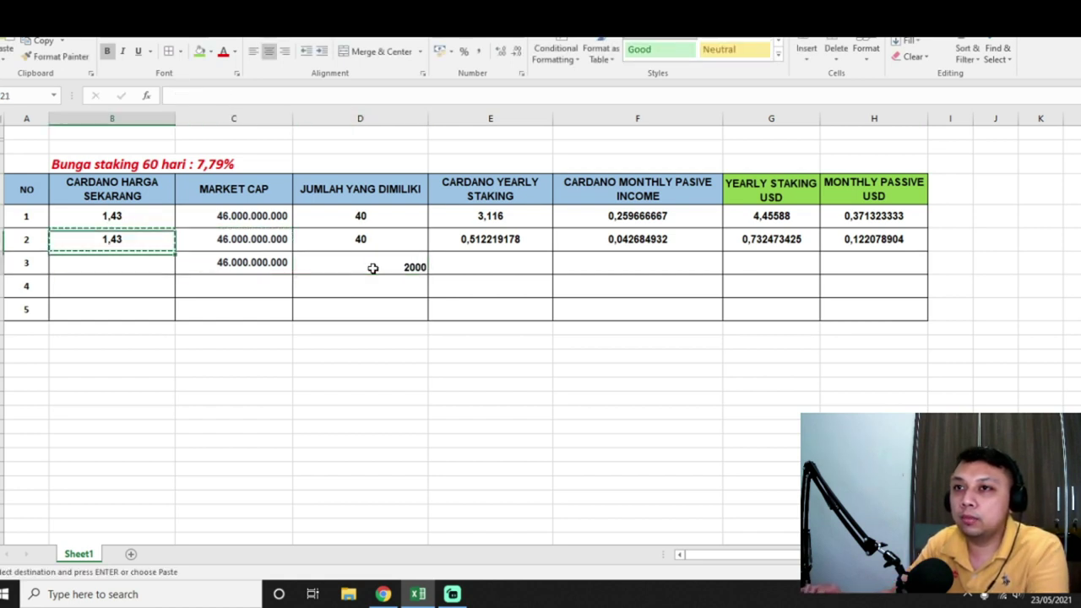
key(Down)
key(ctrl+v)
key(Escape)
Copy the Cardano yearly staking formula from row 2 into row 3.
key(Right)
key(Right)
key(Right)
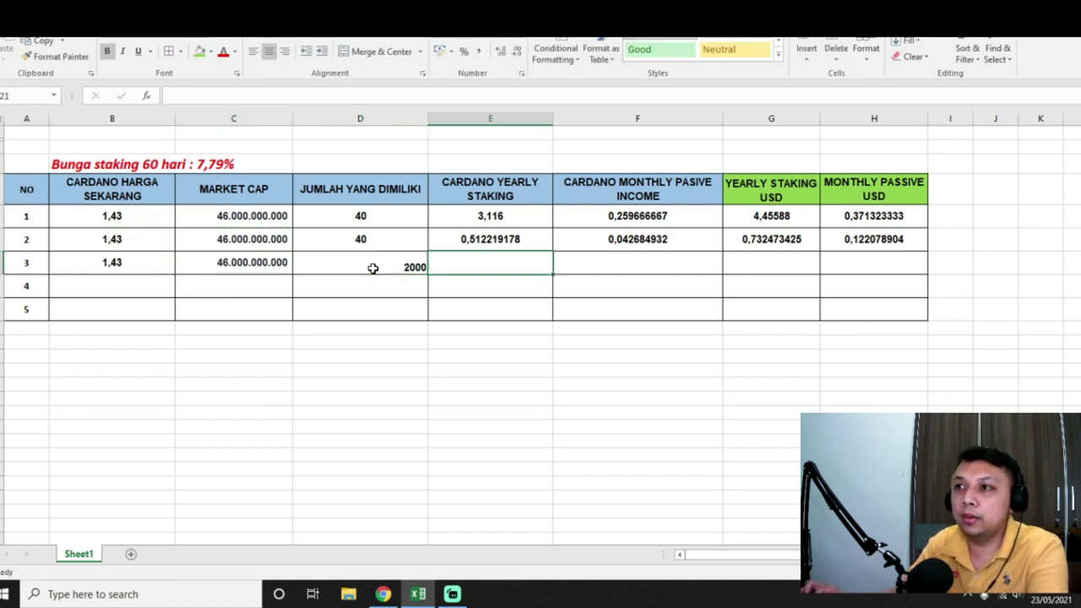
key(Up)
key(ctrl+c)
key(Down)
key(ctrl+v)
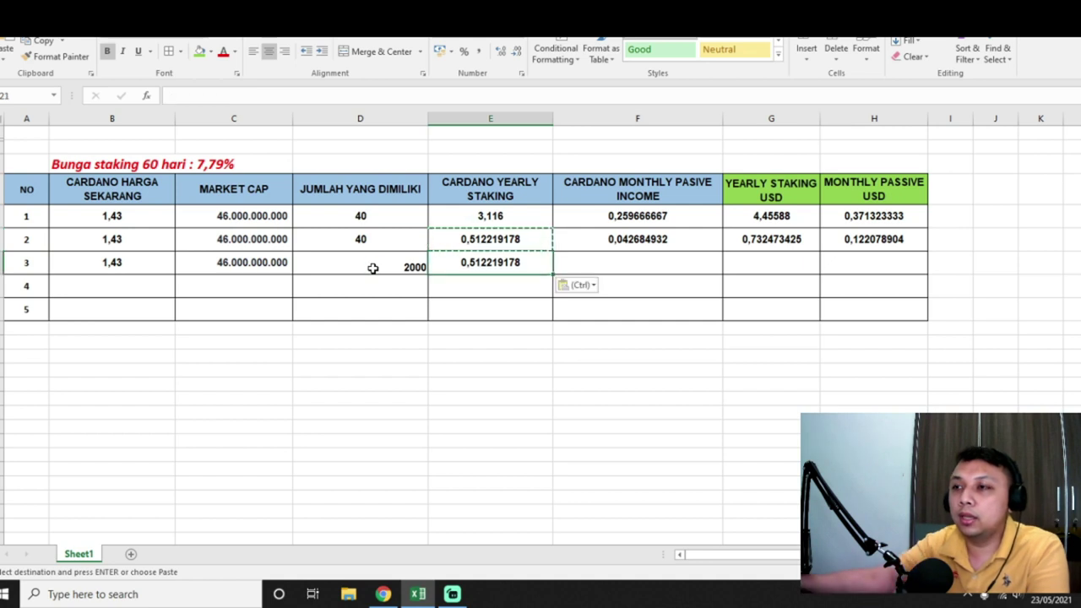
key(Escape)
Copy the Cardano monthly passive income formula from row 2 into row 3.
click(623, 242)
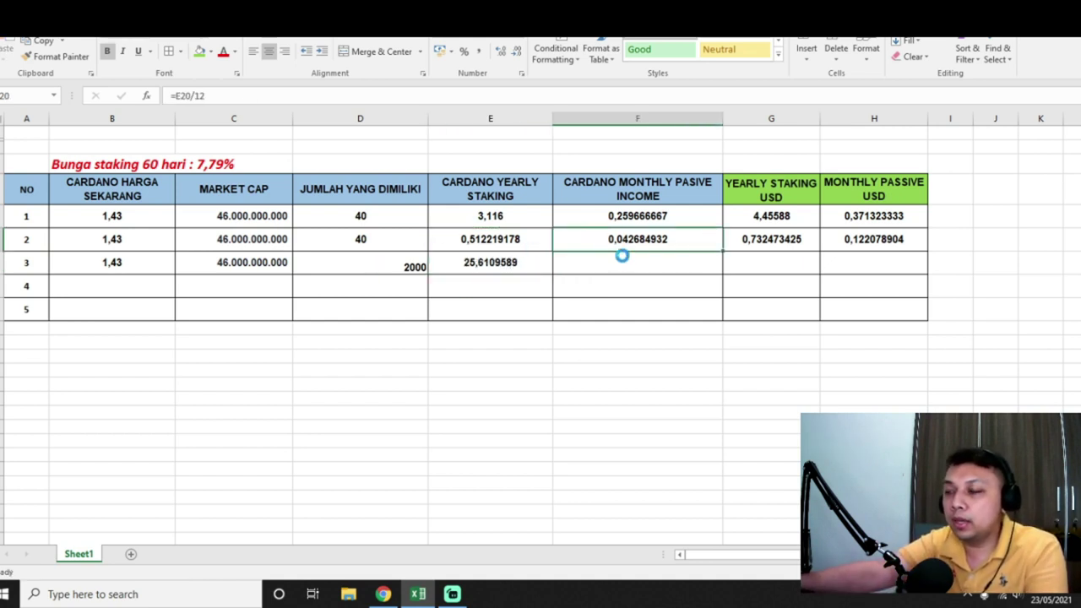
key(ctrl+c)
click(621, 257)
key(ctrl+v)
key(Escape)
Inspect the formulas behind row 3's Cardano yearly staking and monthly passive income.
click(453, 258)
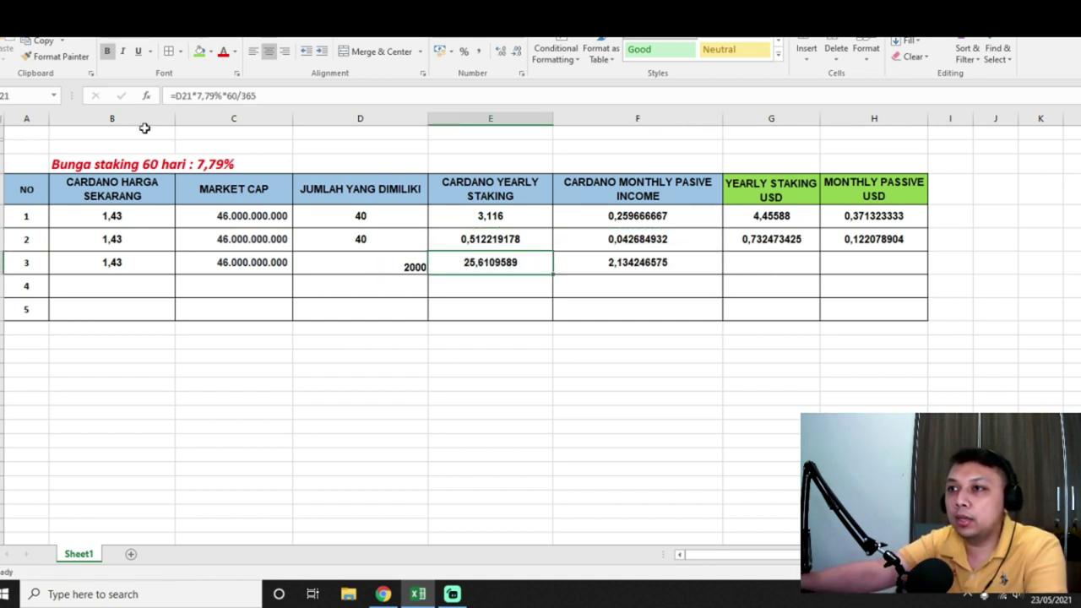
double_click(430, 270)
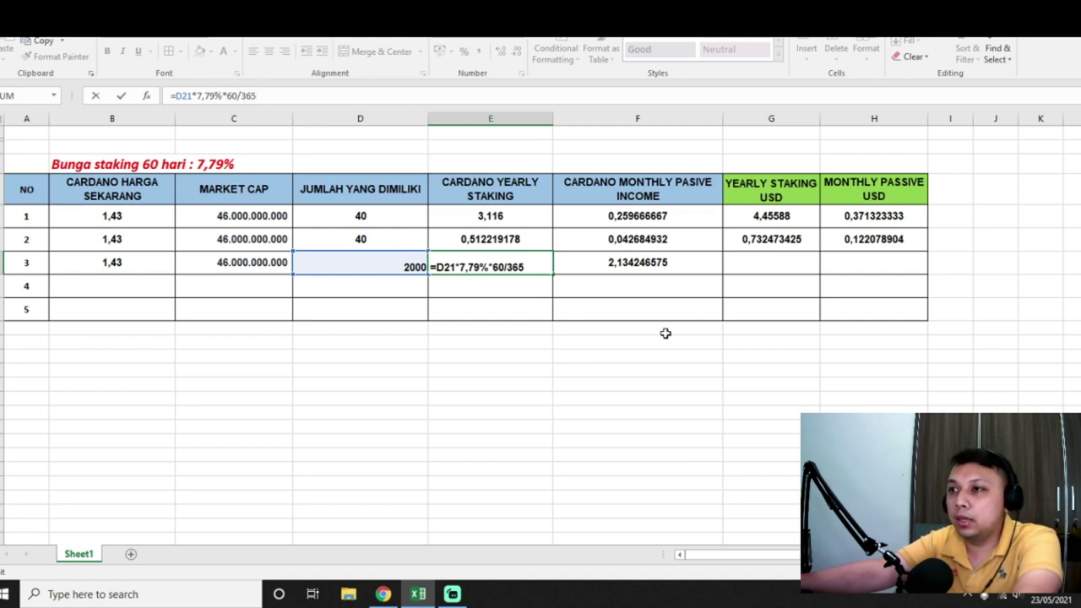
key(ctrl+Return)
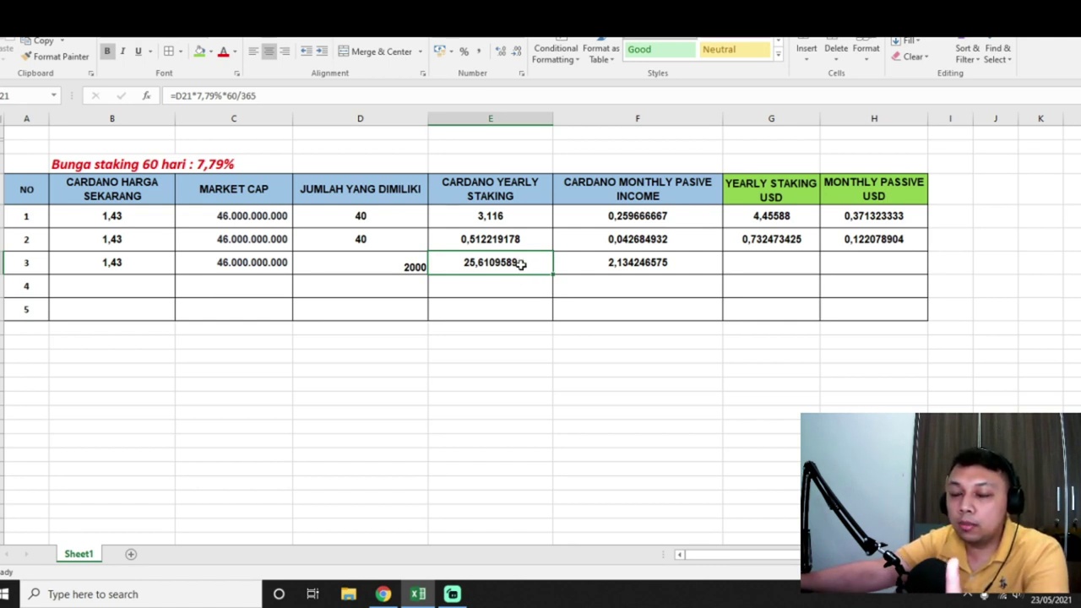
click(618, 263)
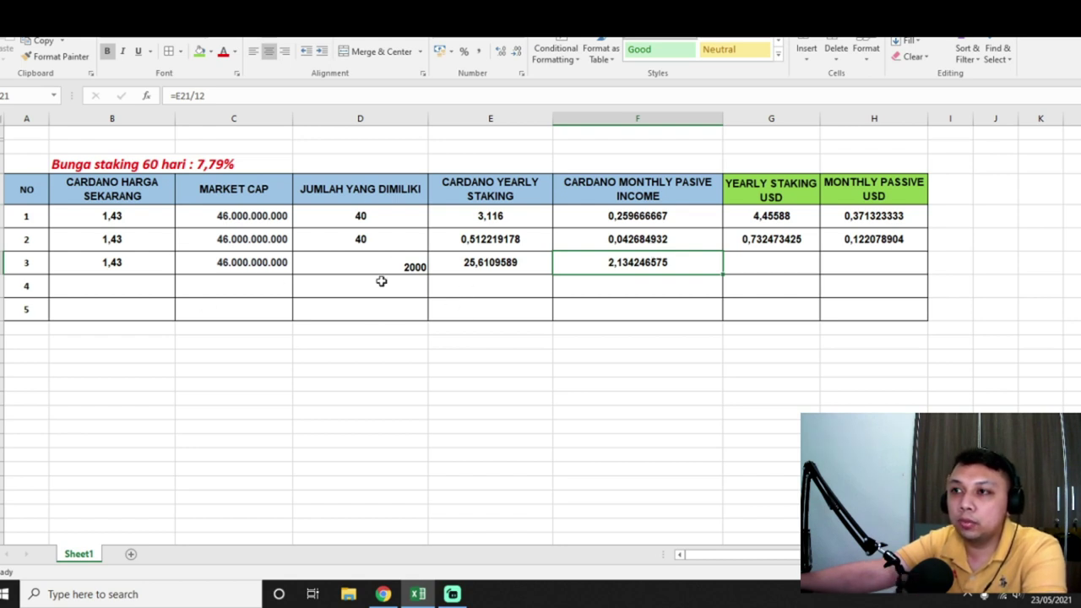
Copy the yearly staking USD formula from row 2 into row 3.
click(786, 237)
drag(796, 250, 798, 262)
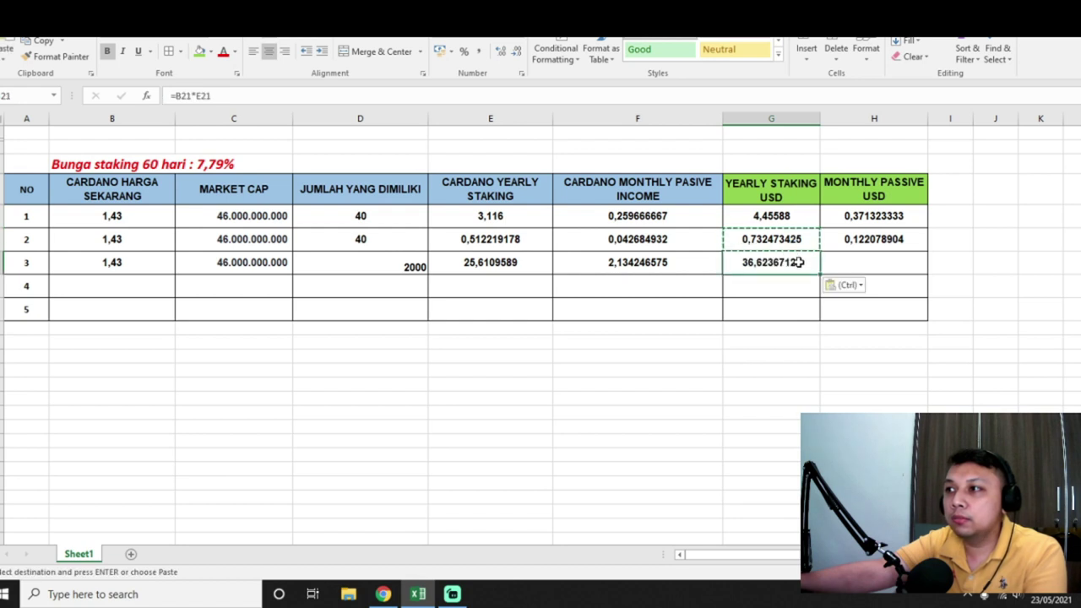
click(799, 263)
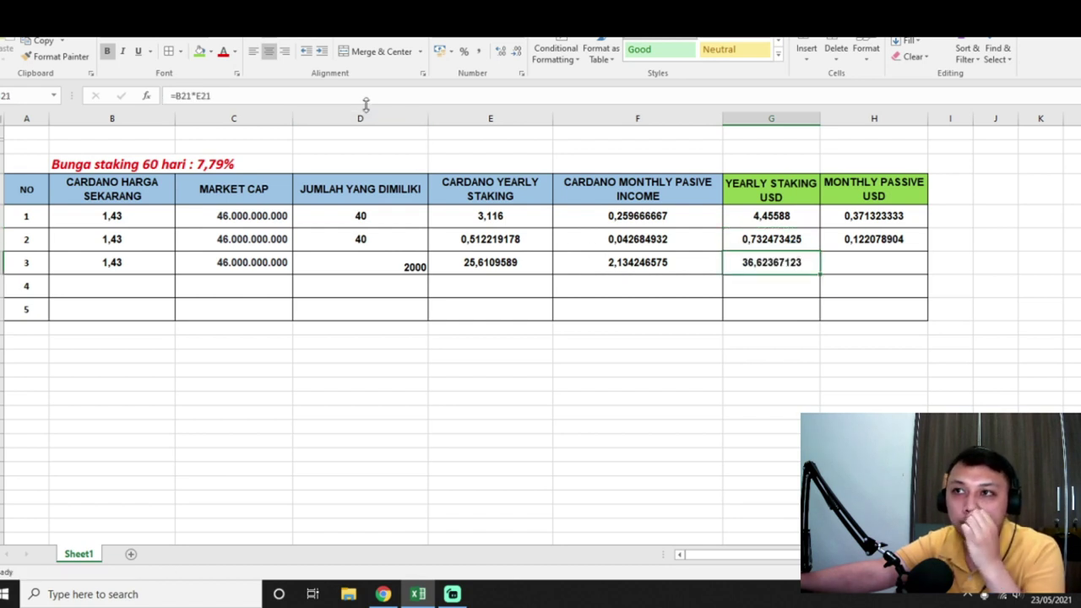
Copy the monthly passive USD formula from row 2 into row 3.
click(871, 241)
key(ctrl+c)
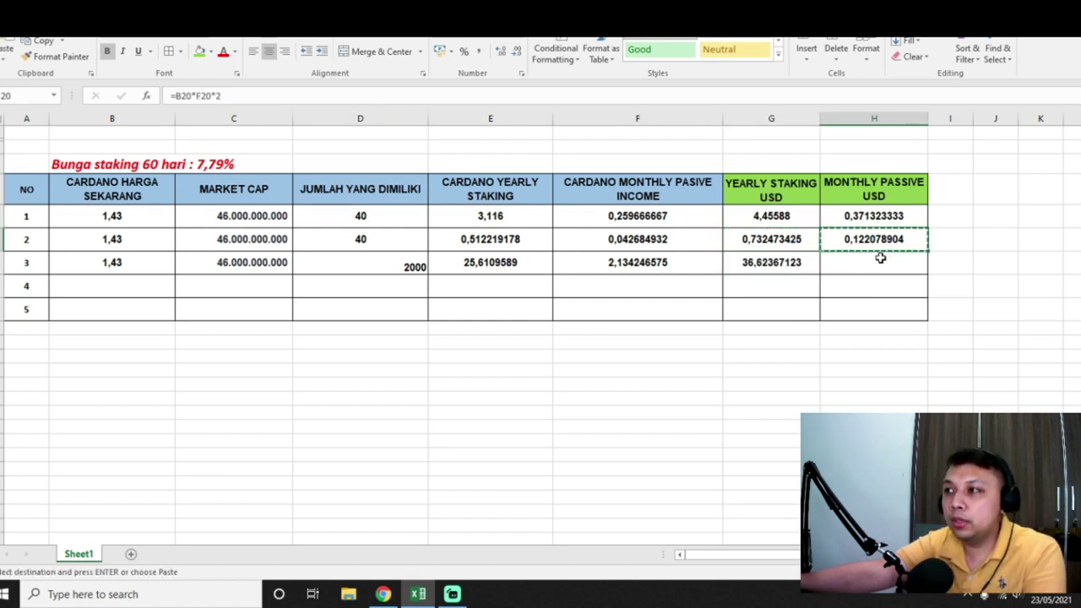
click(879, 257)
key(ctrl+v)
key(Escape)
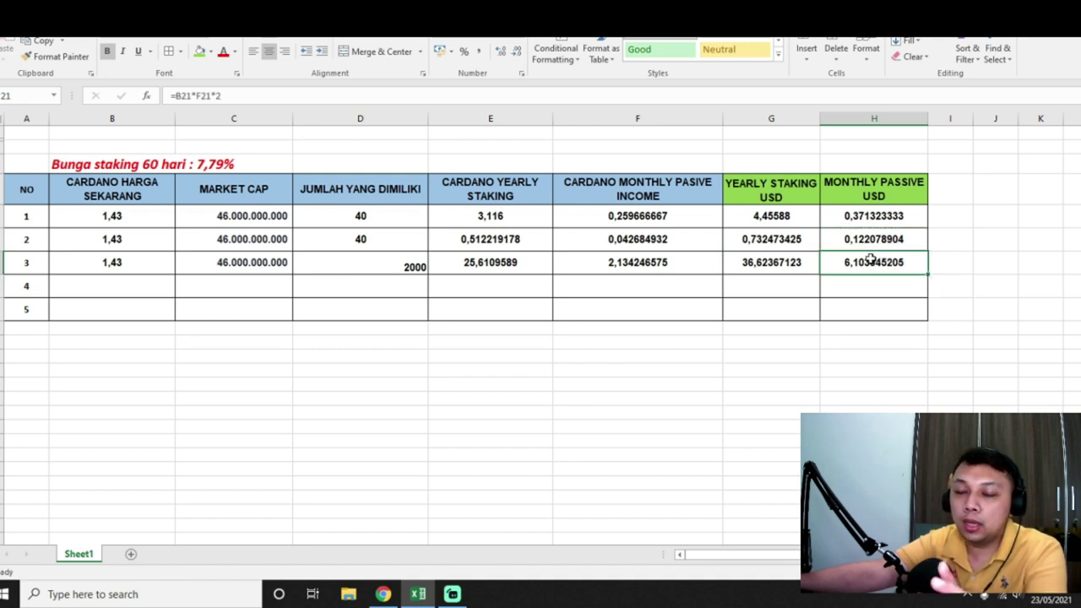